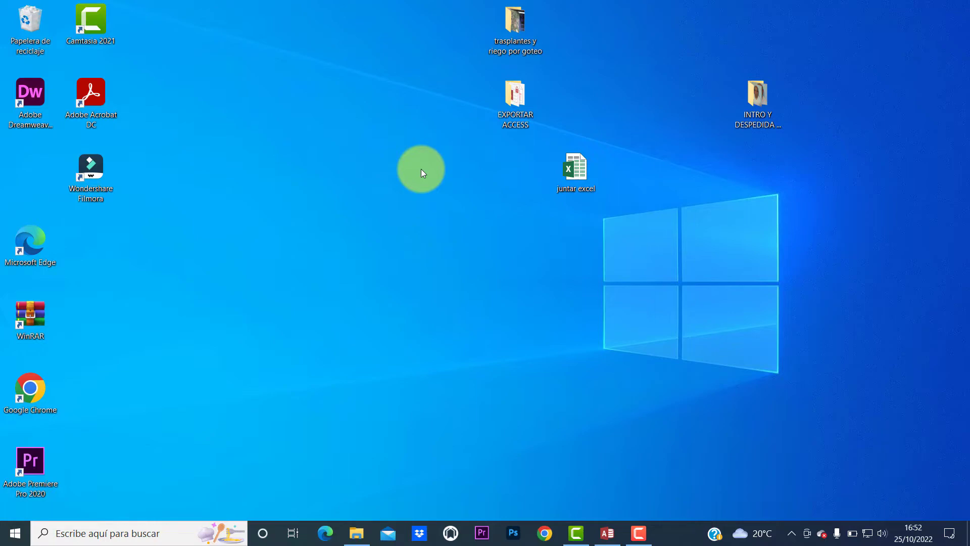
- Bring the Access database with the FORMULARIO_FACTURA invoice form to the front
left_click(608, 532)
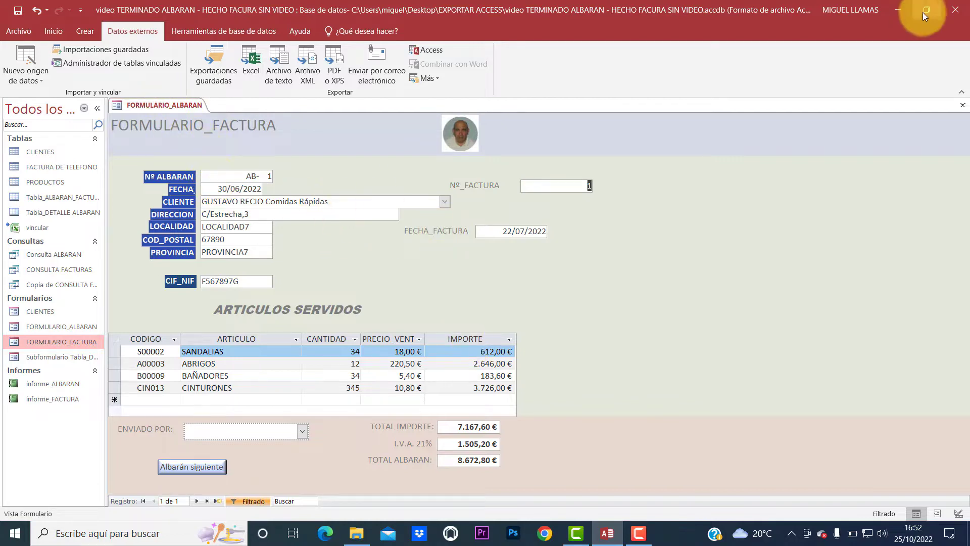
- Check the exported FORMULARIO_FACTURA workbook in formulario facturas, then turn off the form's filter
left_click(898, 9)
double_click(515, 98)
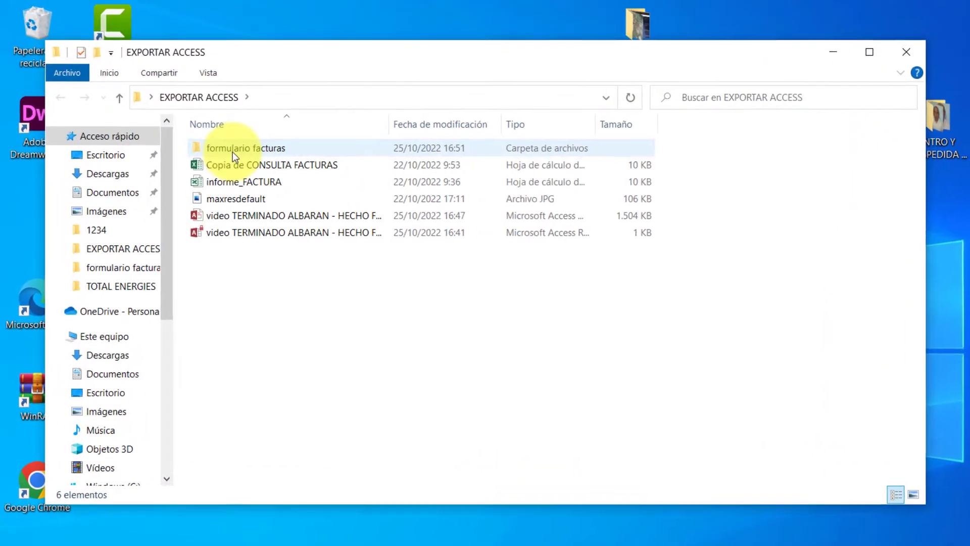
double_click(233, 151)
double_click(245, 147)
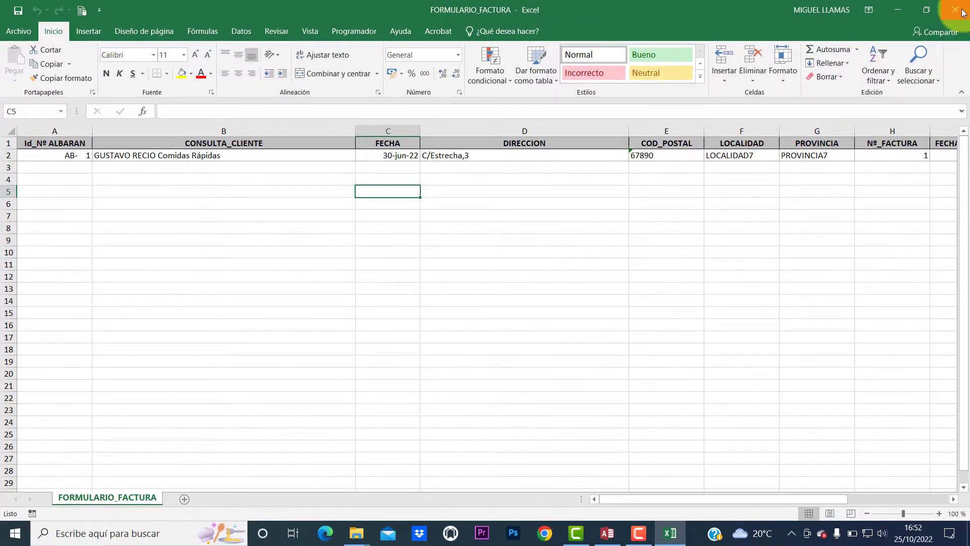
left_click(955, 10)
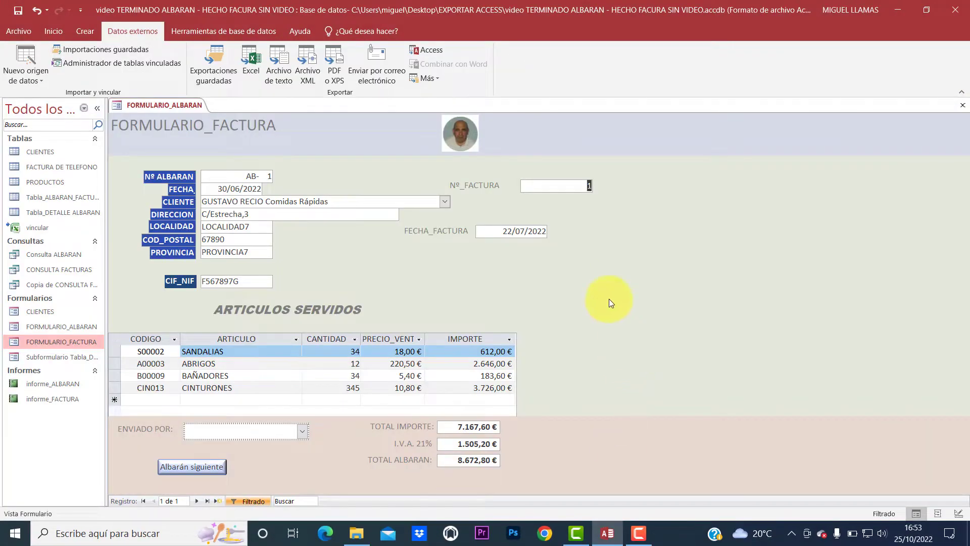
left_click(57, 33)
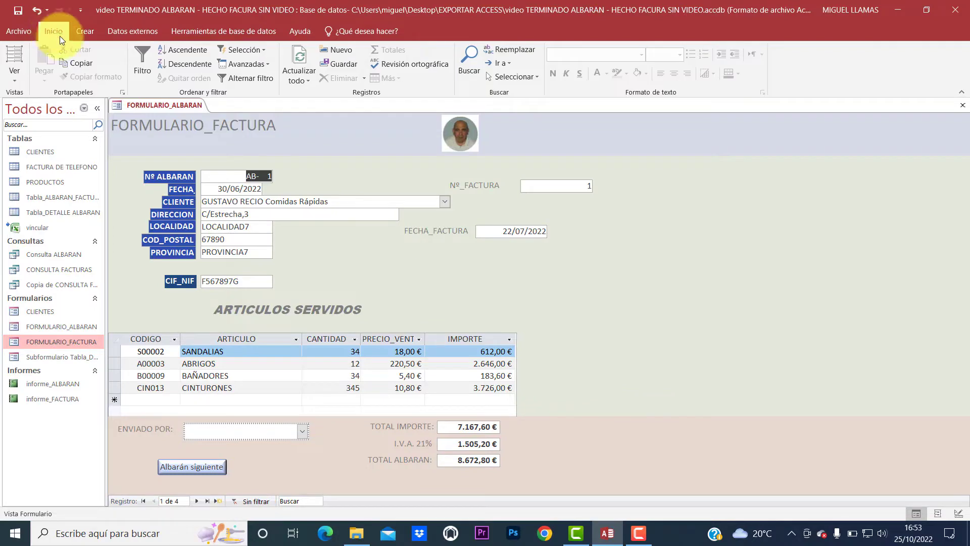
- Filter the form's Nº_FACTURA field to show only invoice number 2
left_click(144, 60)
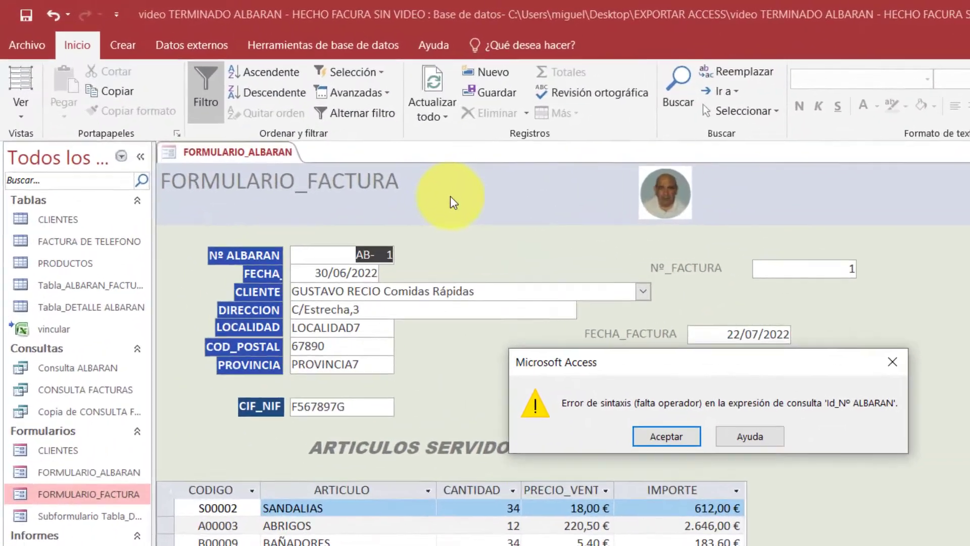
left_click(666, 436)
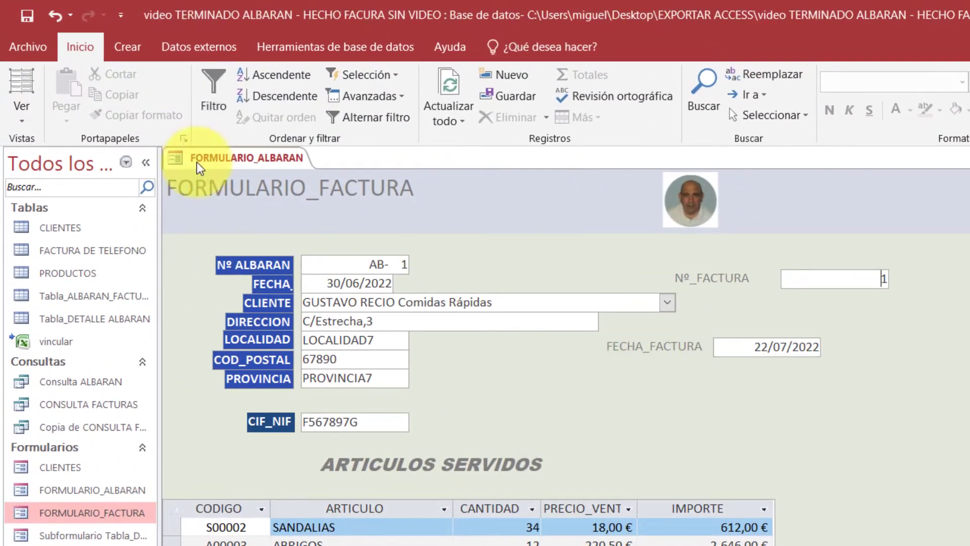
left_click(213, 94)
left_click(806, 401)
left_click(806, 448)
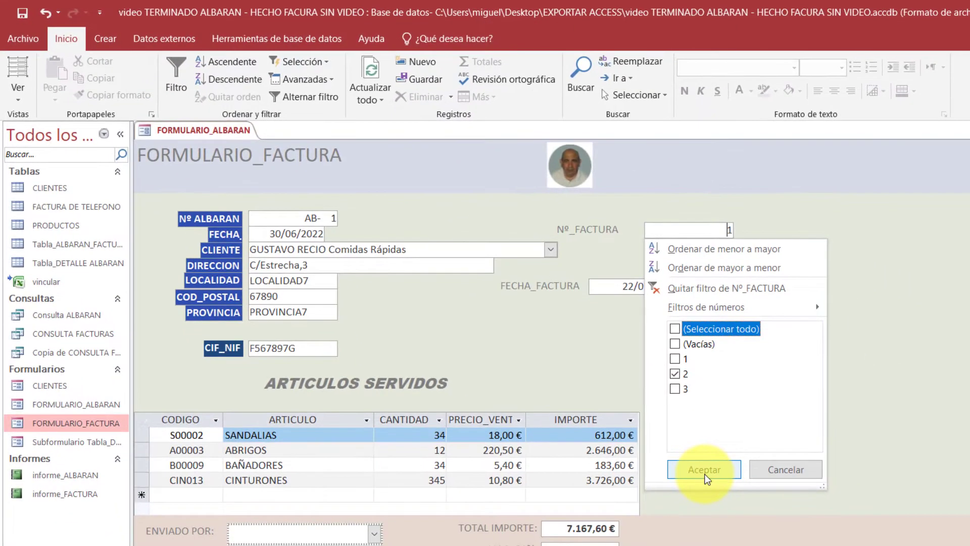
left_click(704, 470)
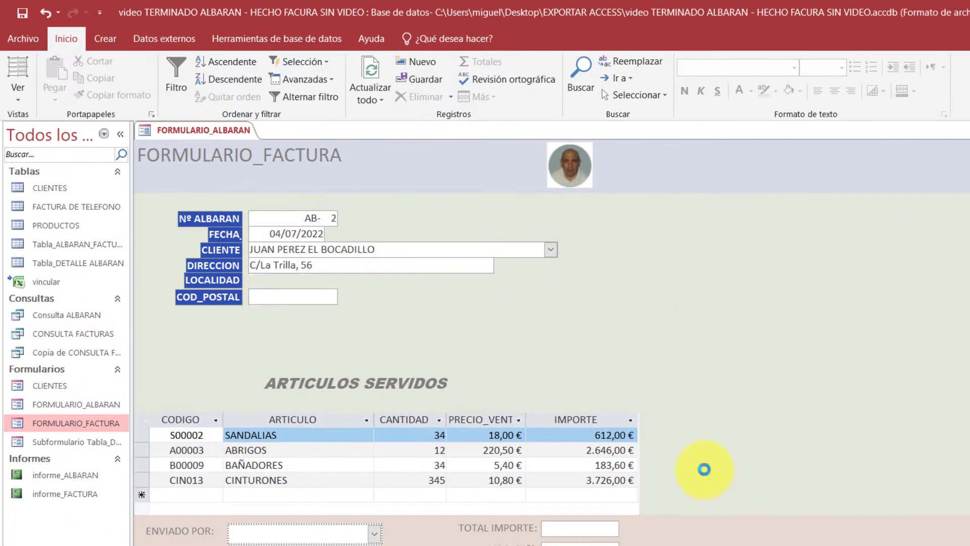
- Export the form to Excel in formulario facturas as FORMULARIO_FACTURA2, keeping the original file
left_click(167, 39)
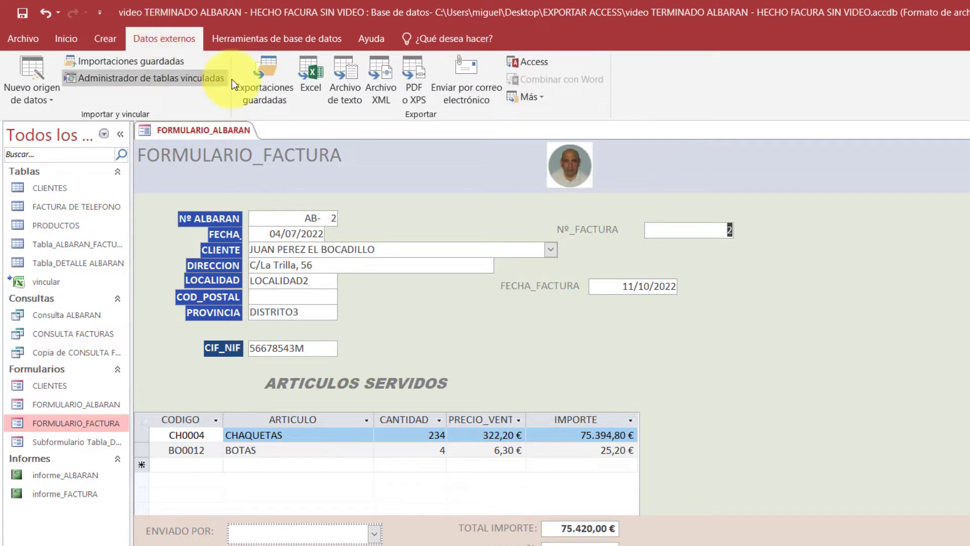
left_click(314, 74)
left_click(790, 158)
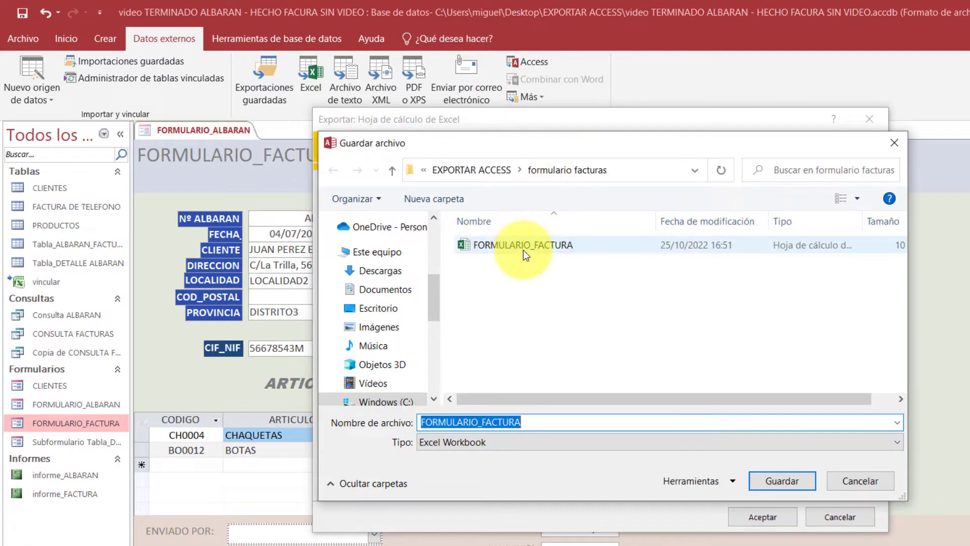
left_click(782, 479)
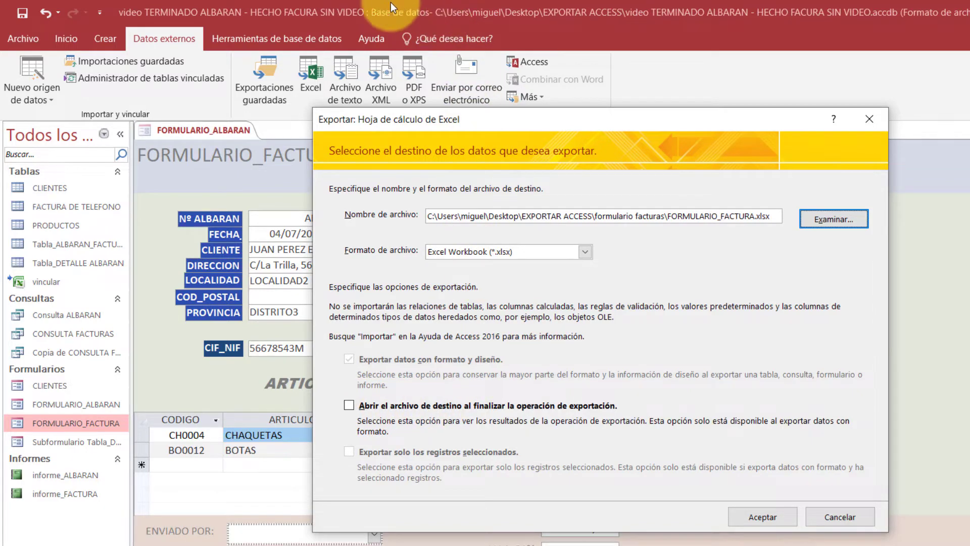
left_click(757, 521)
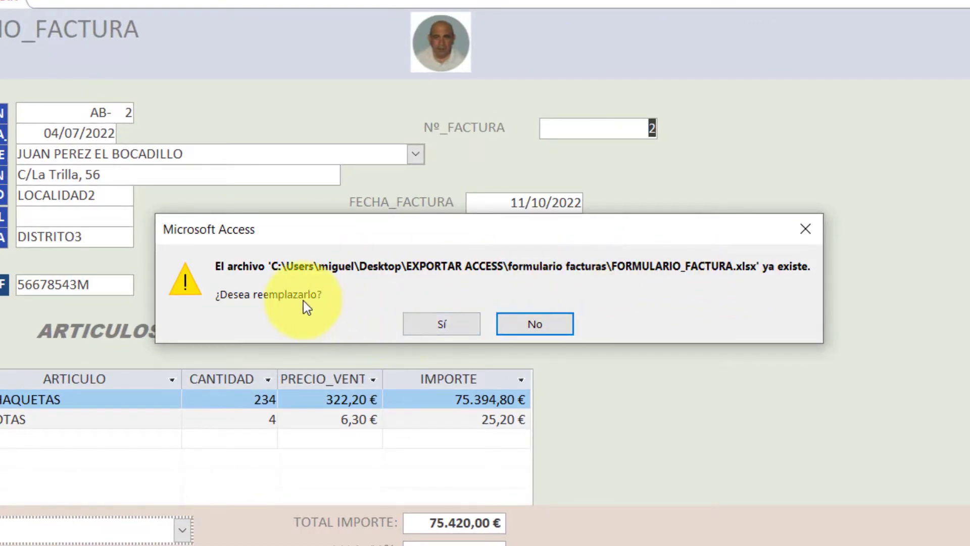
left_click(542, 324)
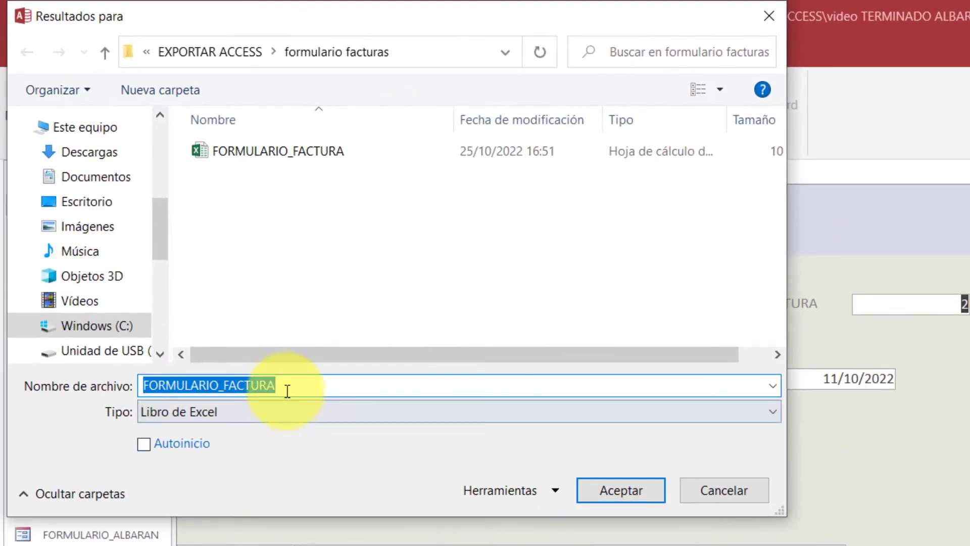
left_click(285, 386)
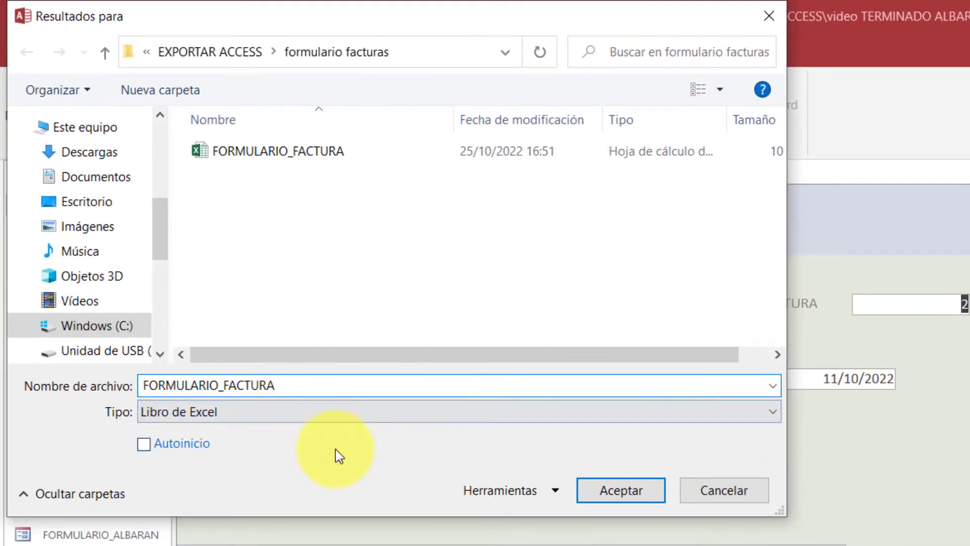
type("2")
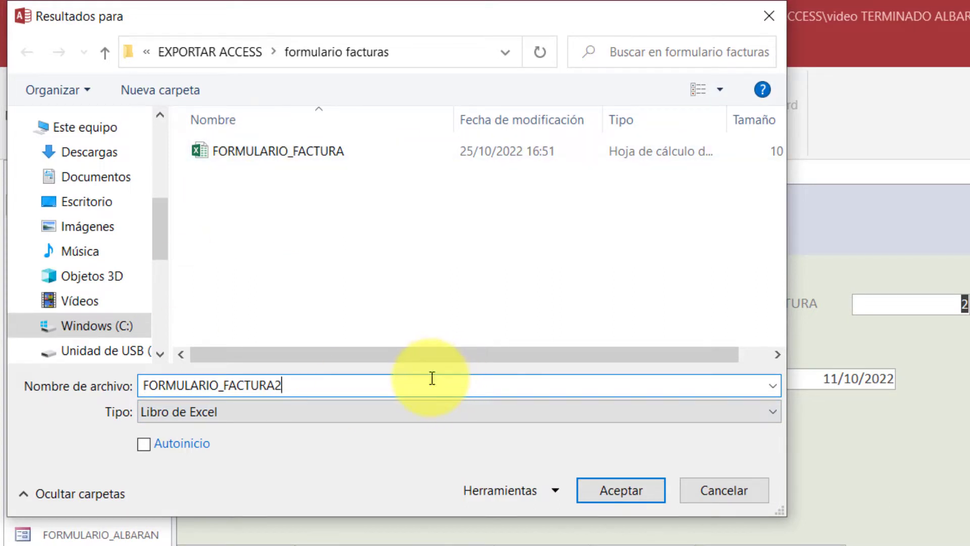
left_click(629, 492)
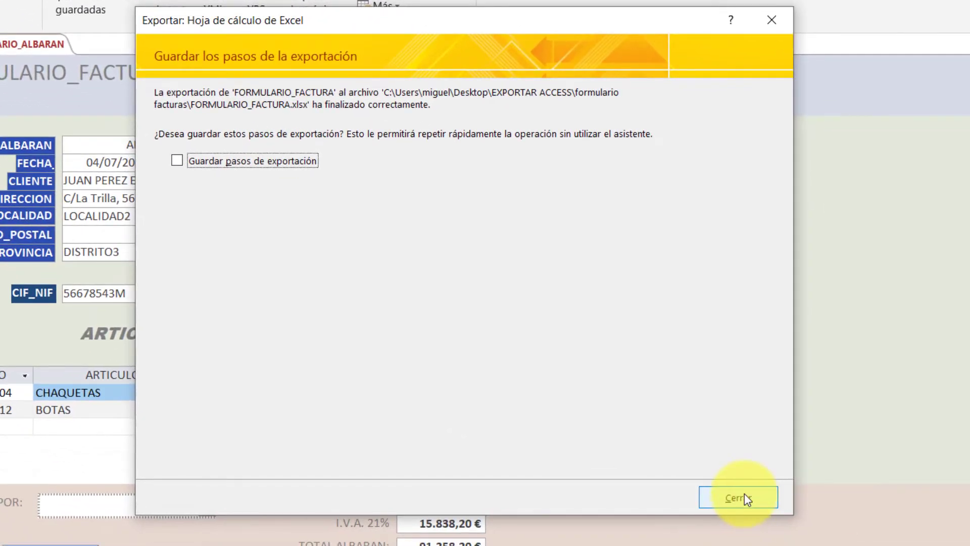
left_click(744, 493)
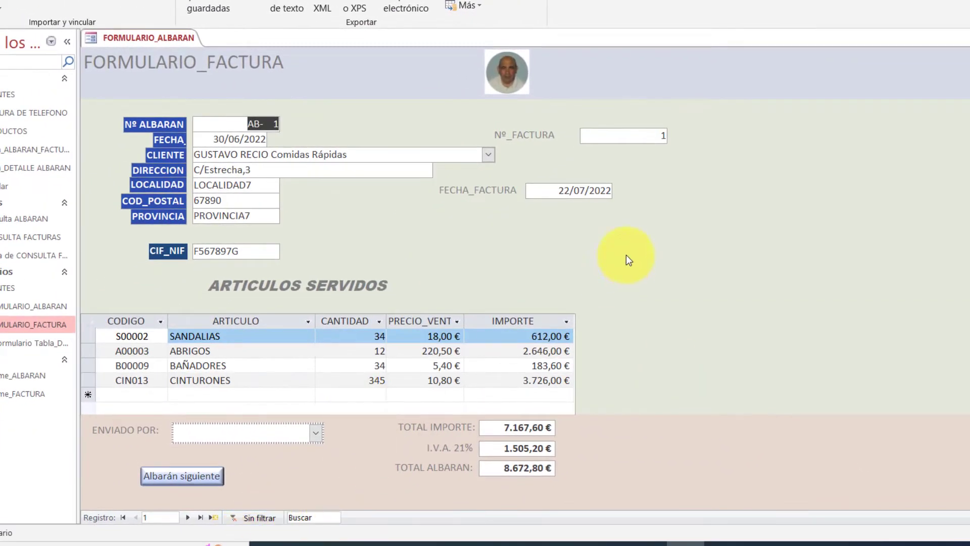
- Filter the form's Nº_FACTURA field to show only invoice number 3
left_click(651, 141)
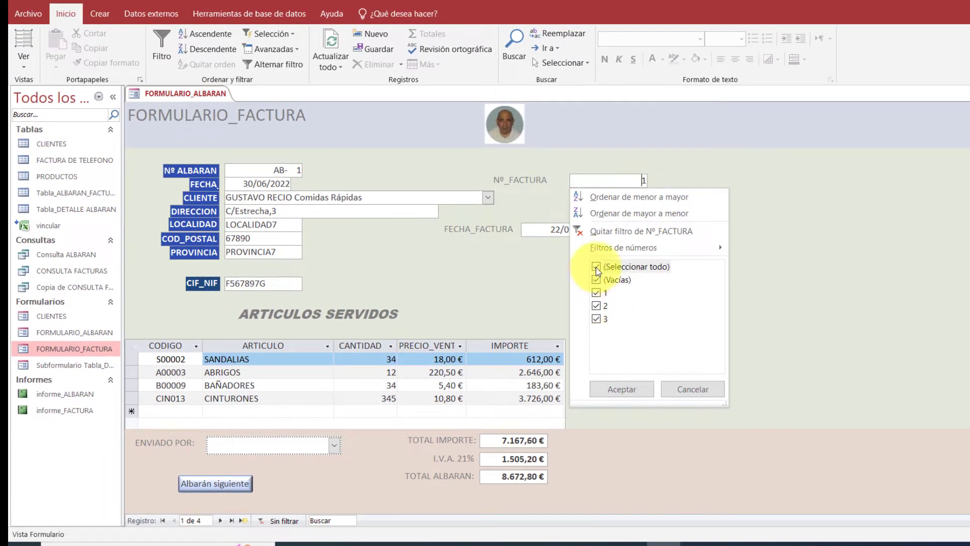
left_click(596, 266)
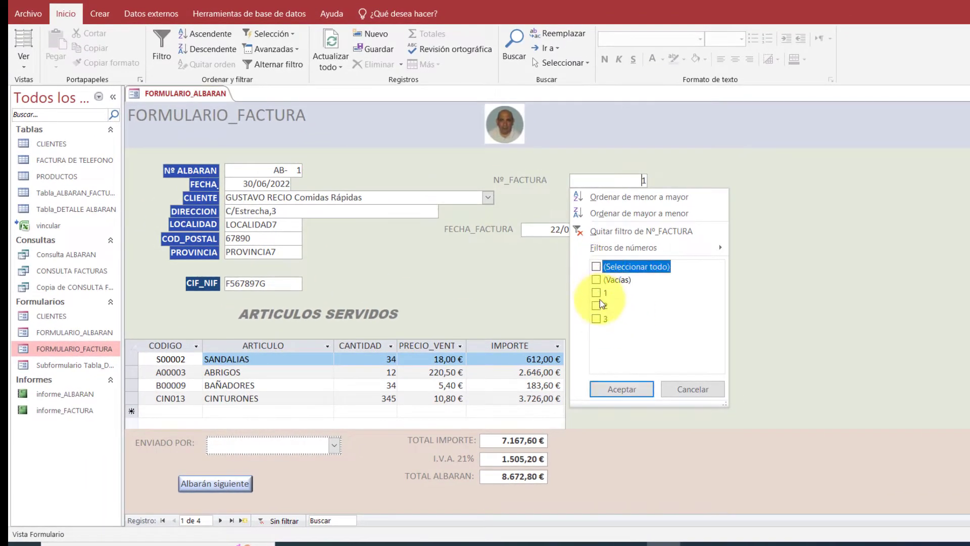
left_click(599, 319)
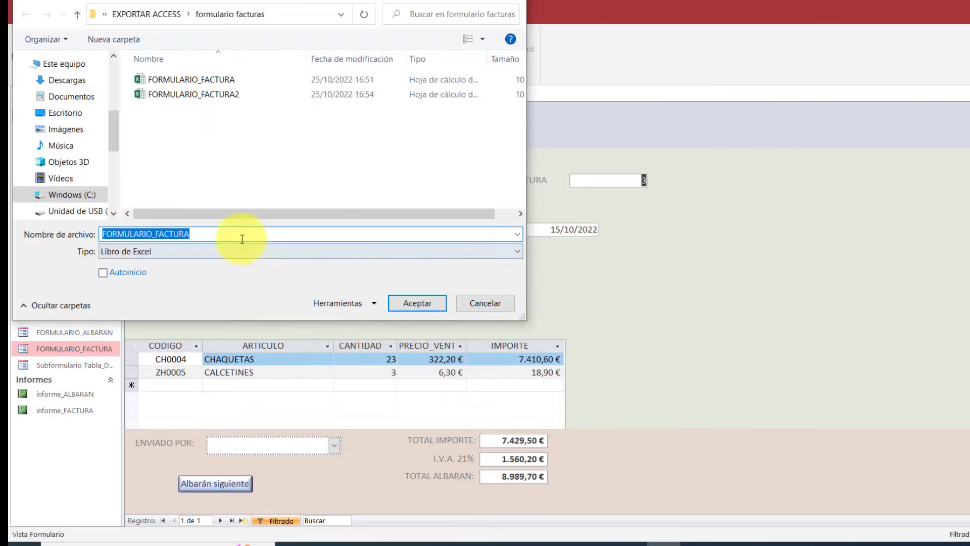
- Save the Excel export as FORMULARIO_FACTURA3 without saving the export steps
left_click(190, 234)
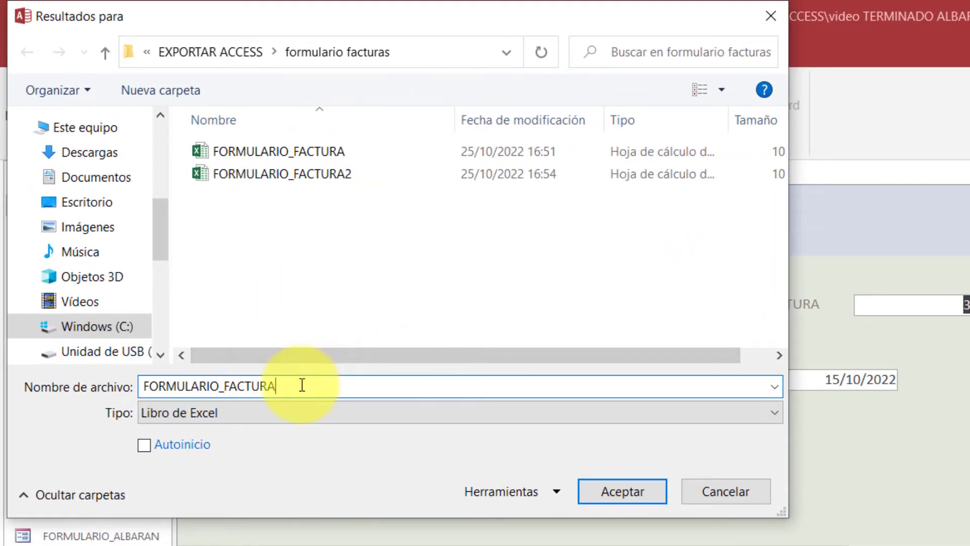
type("3")
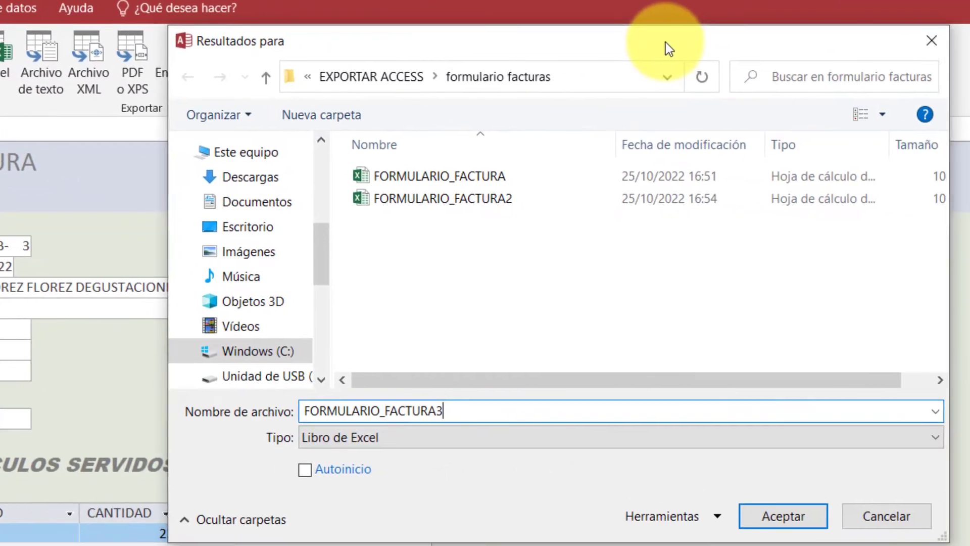
left_click(731, 505)
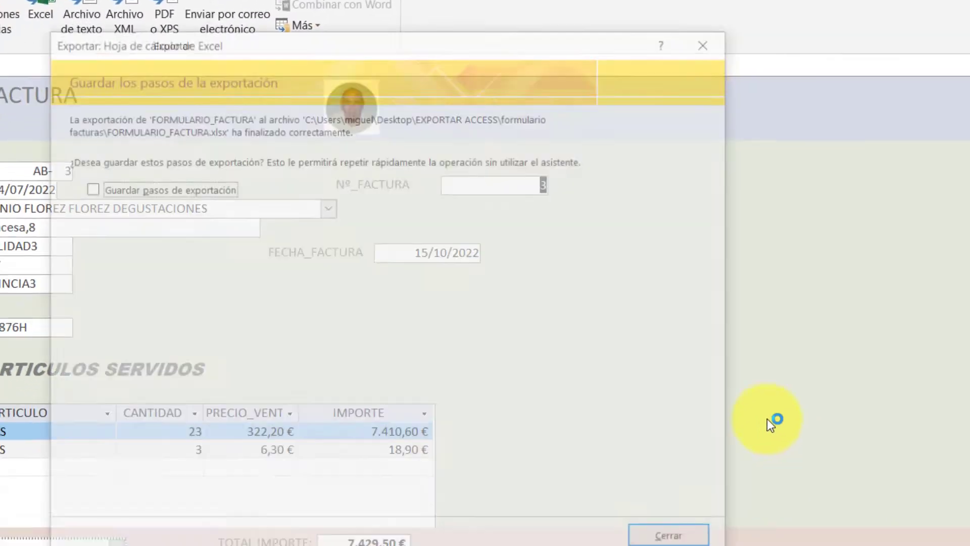
left_click(672, 531)
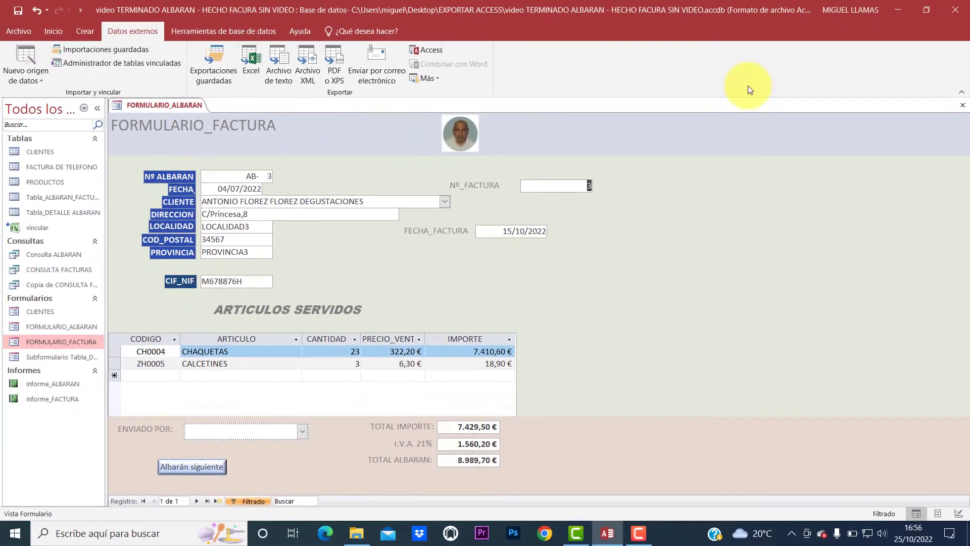
- Open the EXPORTAR ACCESS folder and inspect the FORMULARIO_FACTURA workbook in Excel, then close it
left_click(960, 5)
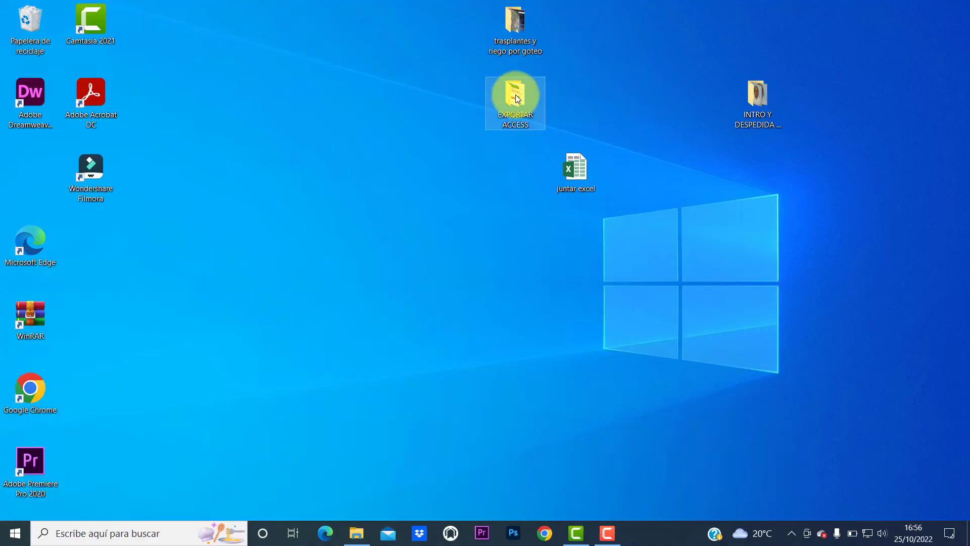
double_click(515, 97)
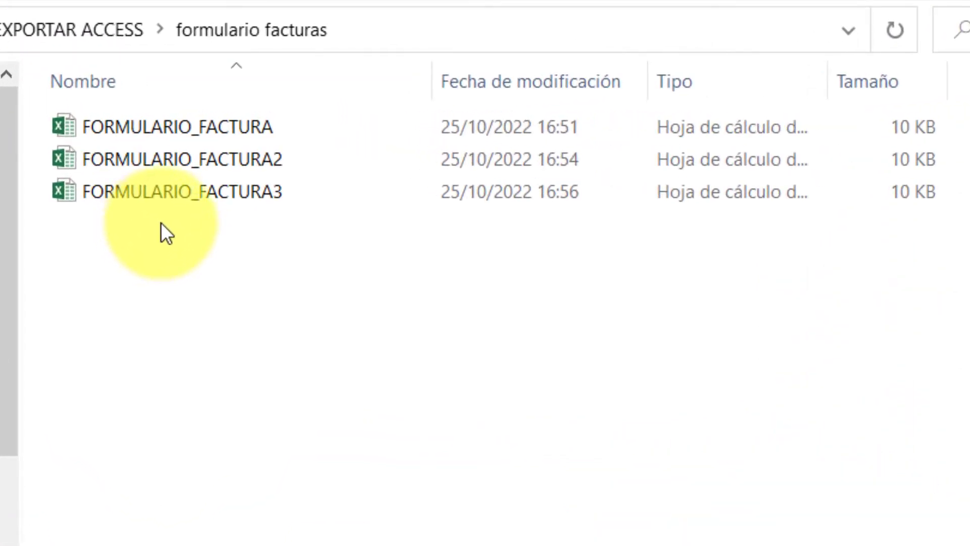
left_click(190, 132)
double_click(189, 133)
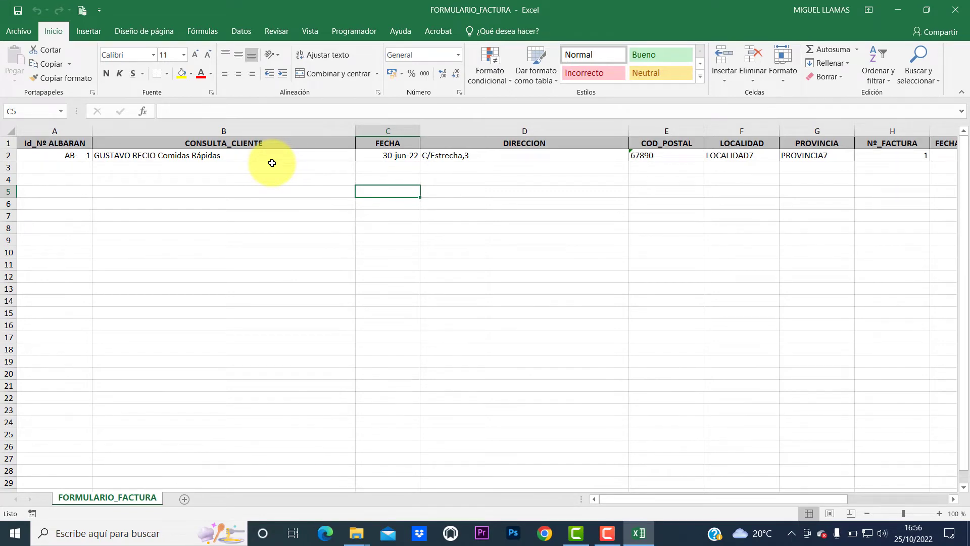
left_click(955, 9)
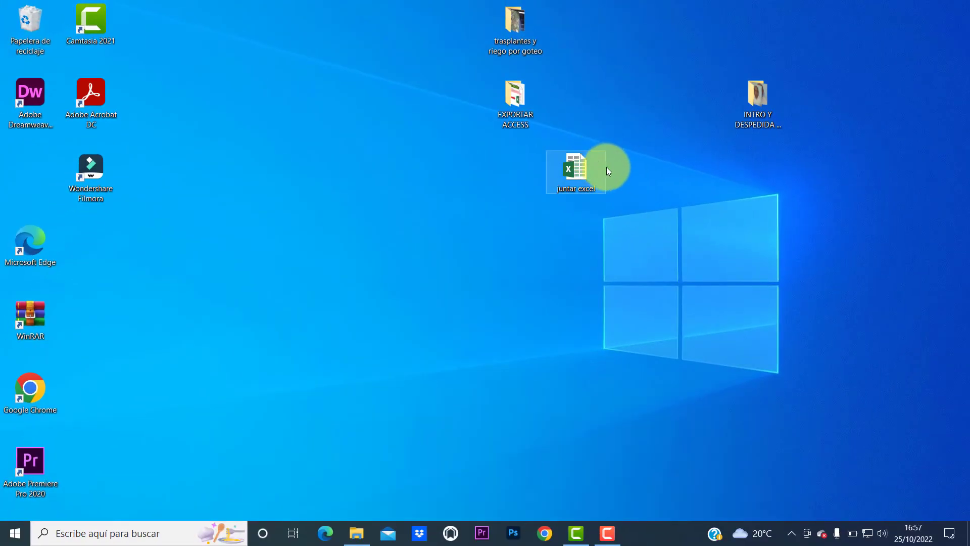
- Open the juntar excel workbook and show the Datos tab's Nueva consulta source options
double_click(580, 174)
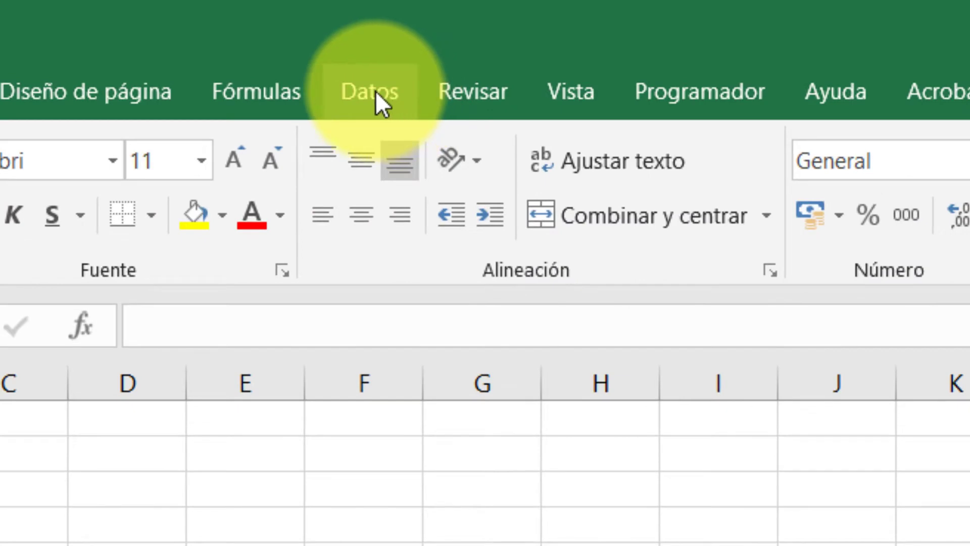
left_click(362, 89)
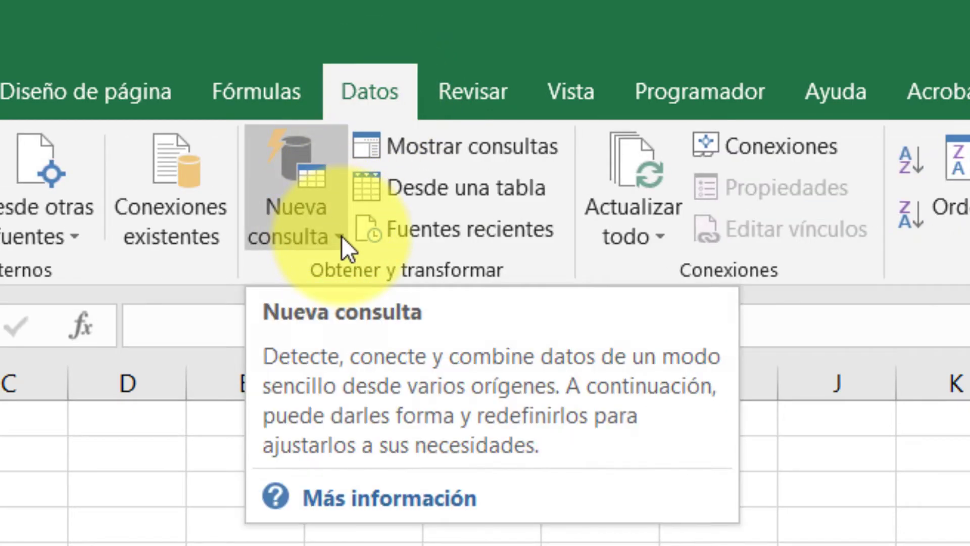
left_click(336, 235)
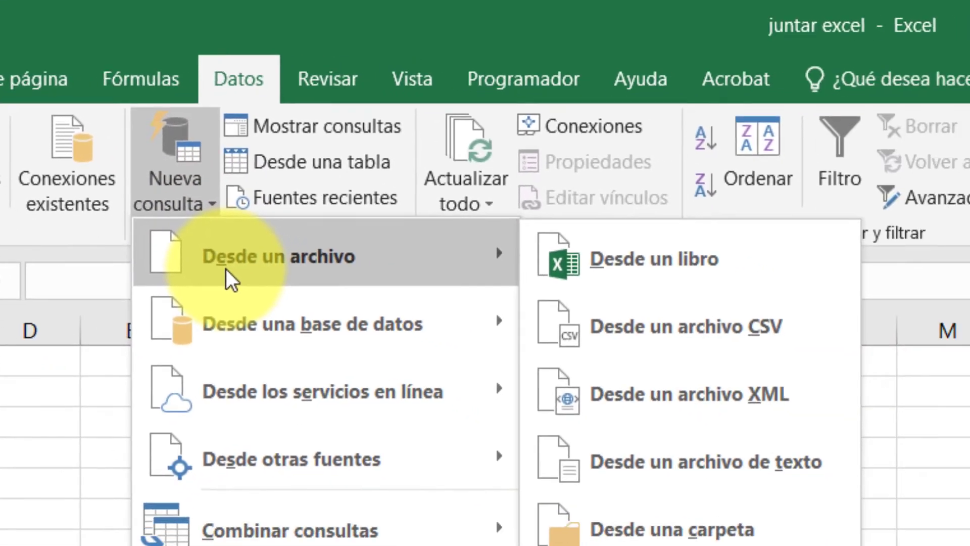
mouse_move(227, 242)
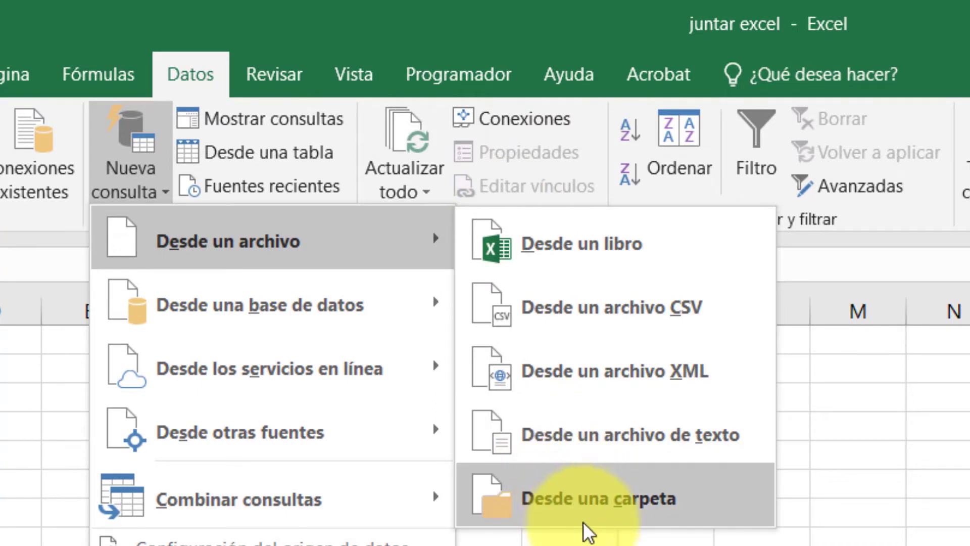
- Create a Desde una carpeta query pointing at EXPORTAR ACCESS > formulario facturas
left_click(585, 508)
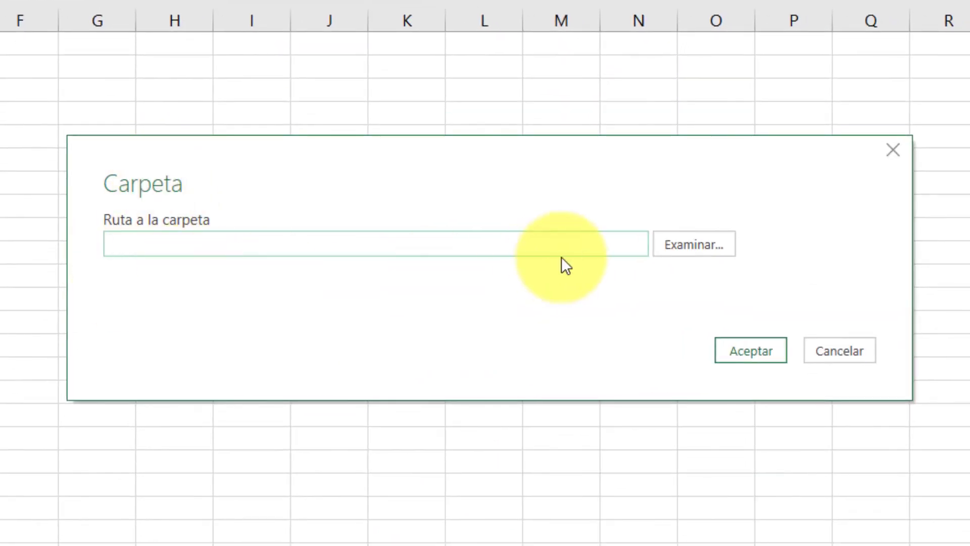
left_click(695, 244)
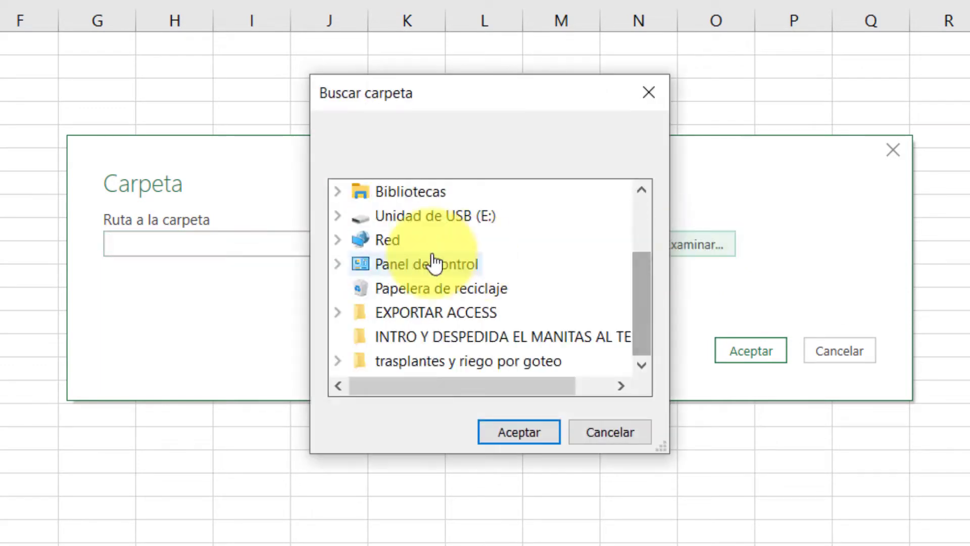
left_click(338, 313)
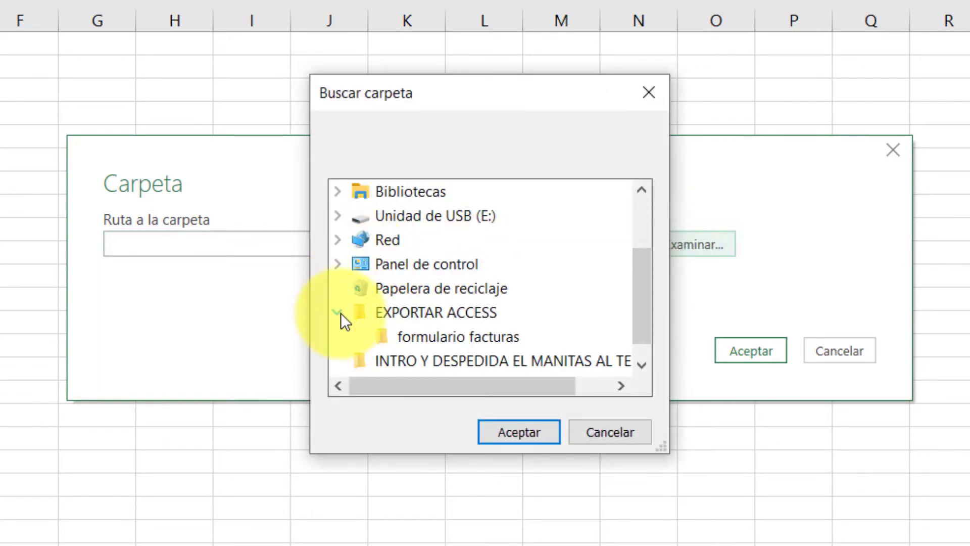
left_click(420, 343)
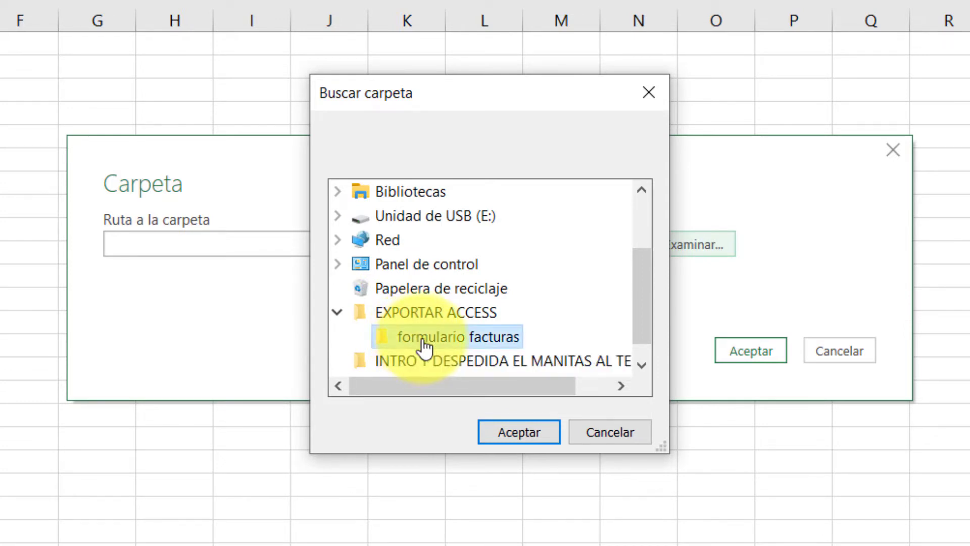
left_click(514, 436)
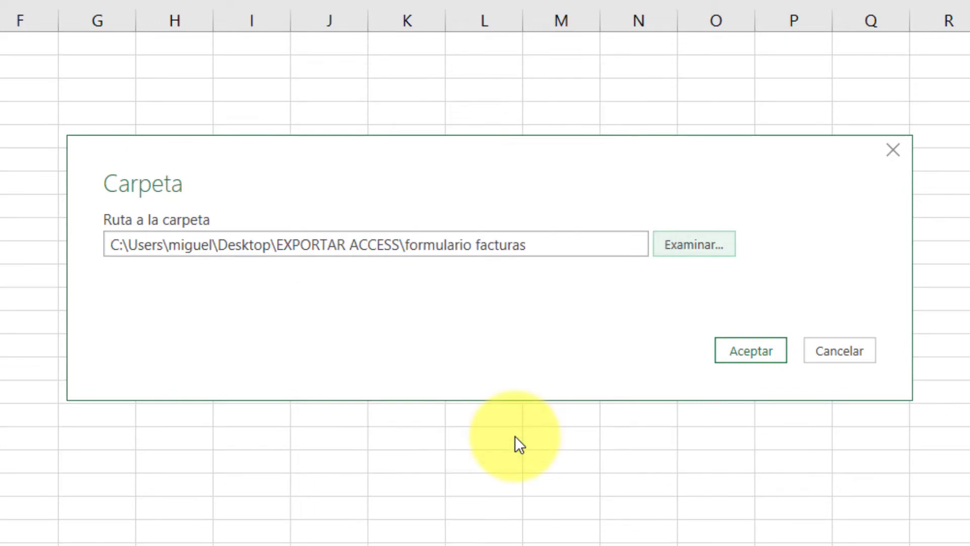
left_click(746, 350)
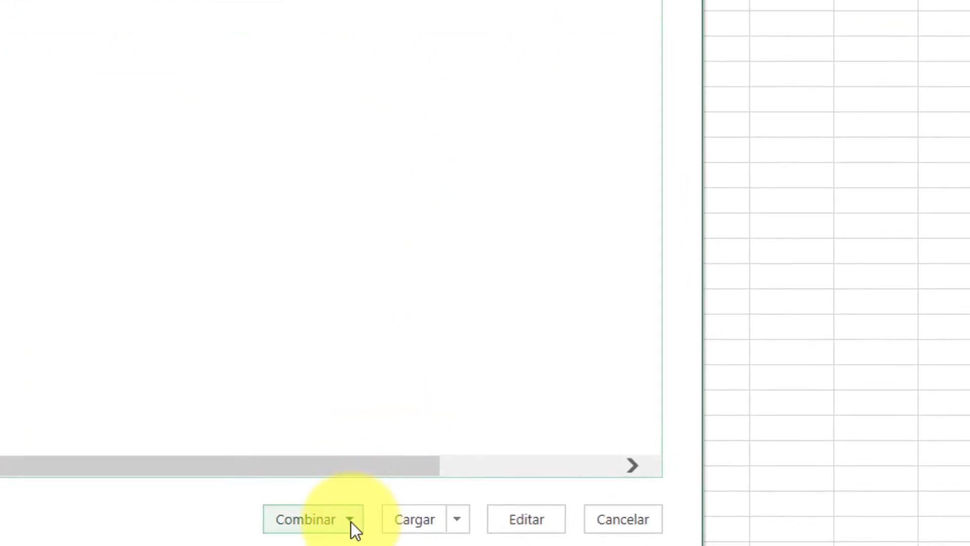
- Combine and load the files using FORMULARIO_FACTURA.xlsx and its FORMULARIO_FACTURA sheet as the sample
left_click(350, 520)
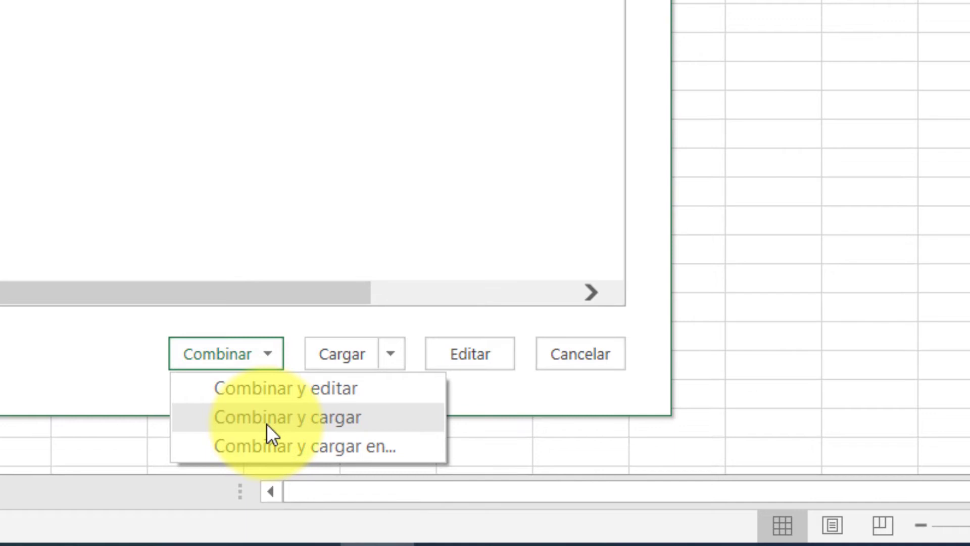
left_click(265, 424)
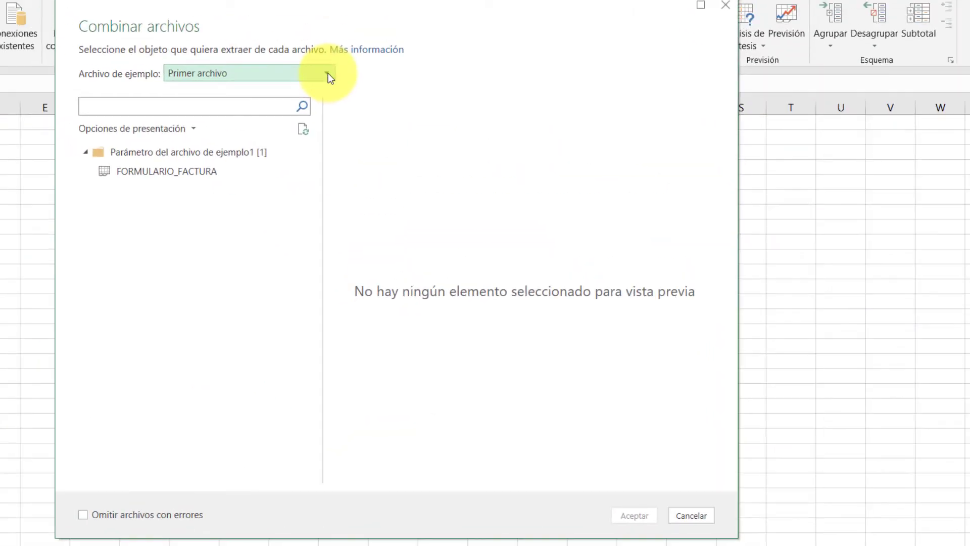
left_click(328, 74)
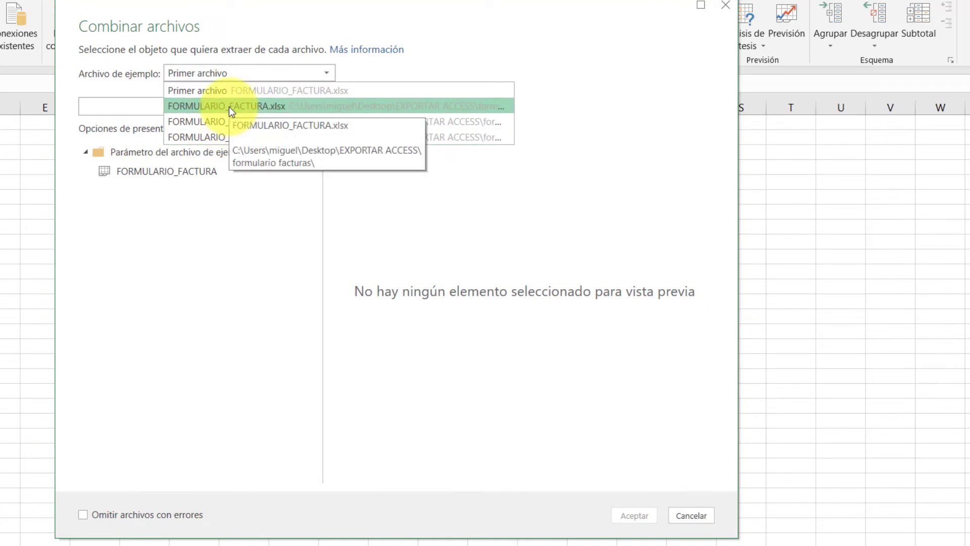
left_click(229, 107)
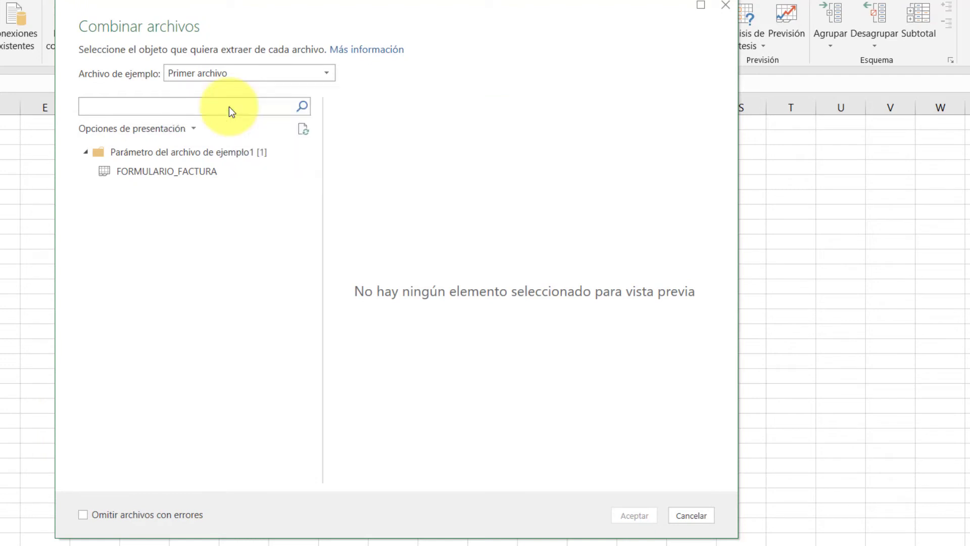
left_click(180, 175)
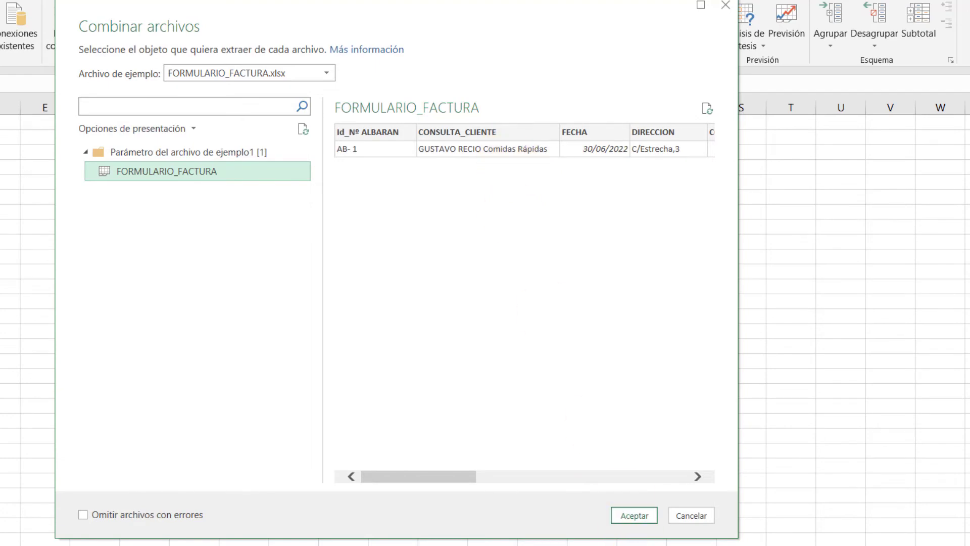
left_click(637, 517)
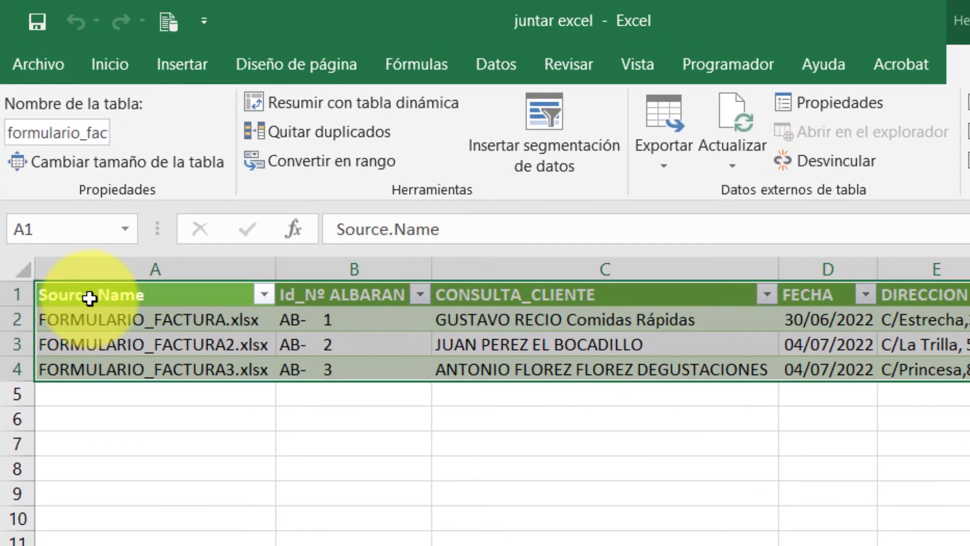
- Delete the Source.Name column from the formulario facturas table via Inicio > Eliminar
left_click(169, 295)
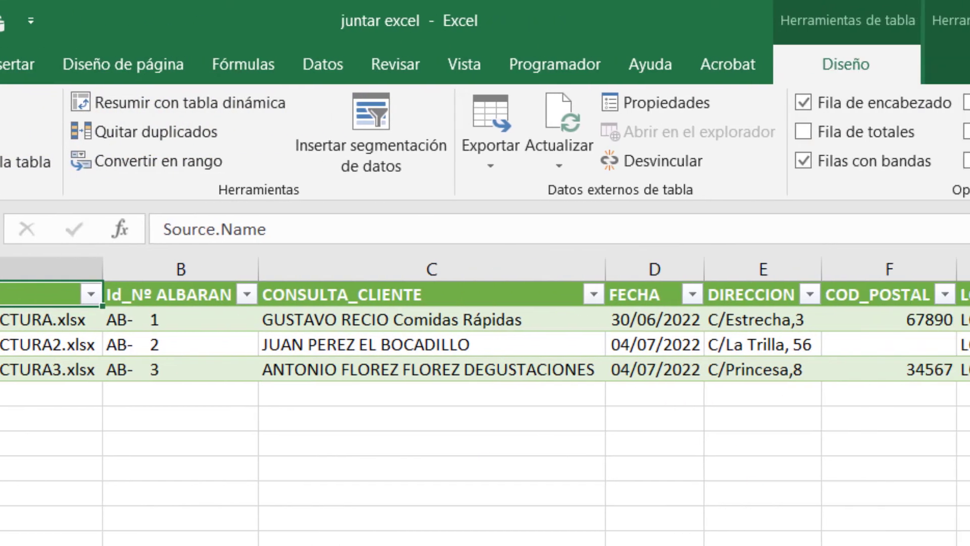
left_click(110, 64)
left_click(662, 164)
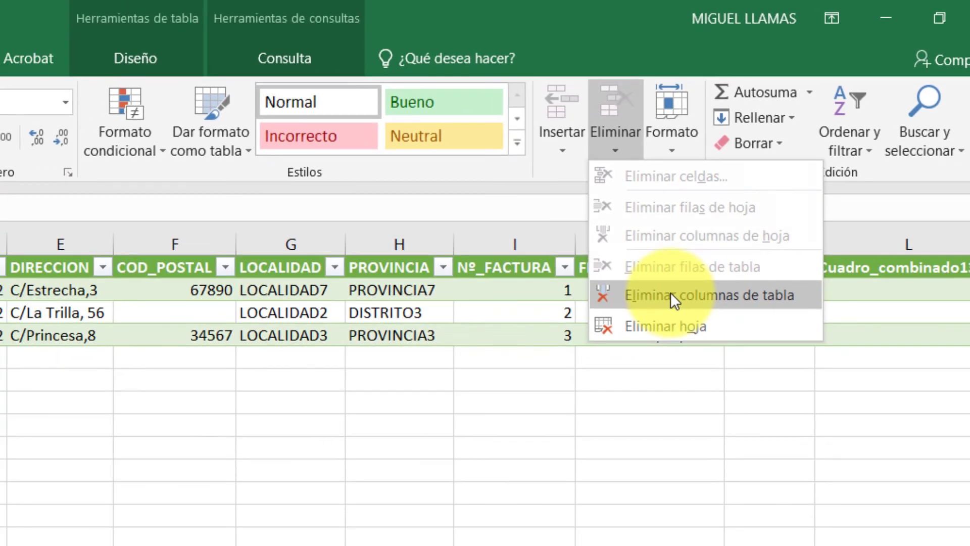
left_click(648, 329)
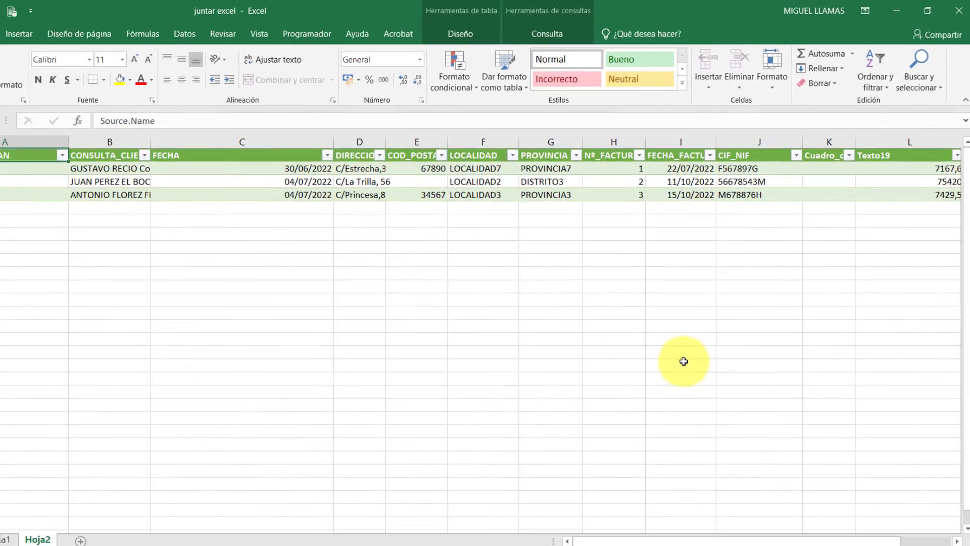